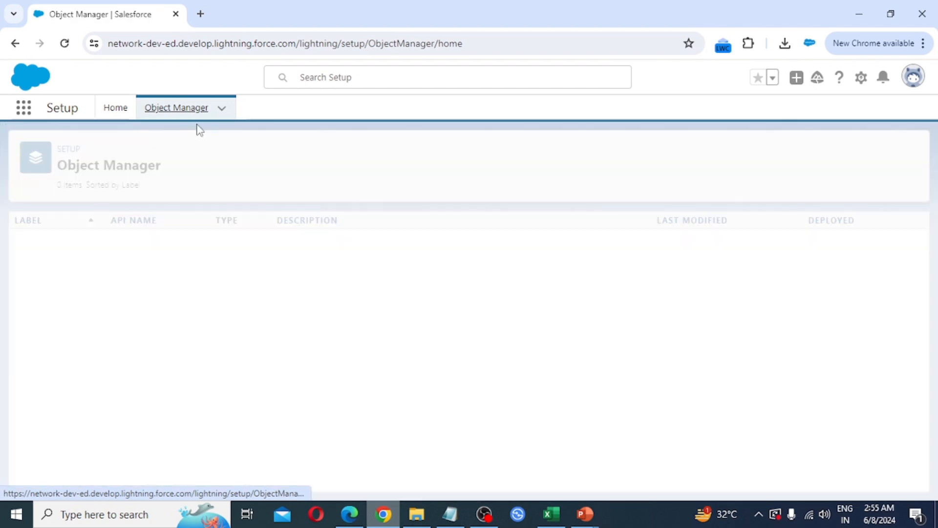
Find the Candidate object among the org's objects and open its list of page layouts
click(689, 156)
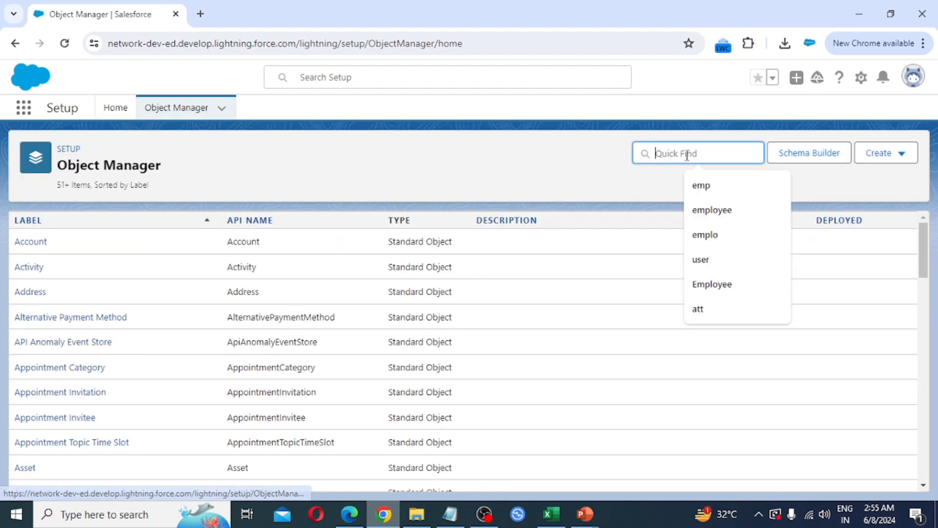
text(Candidate)
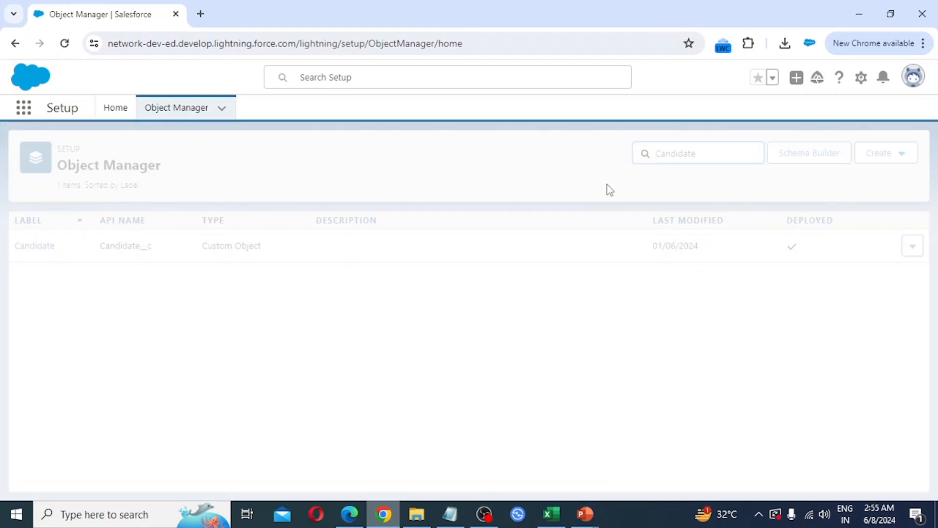
click(42, 247)
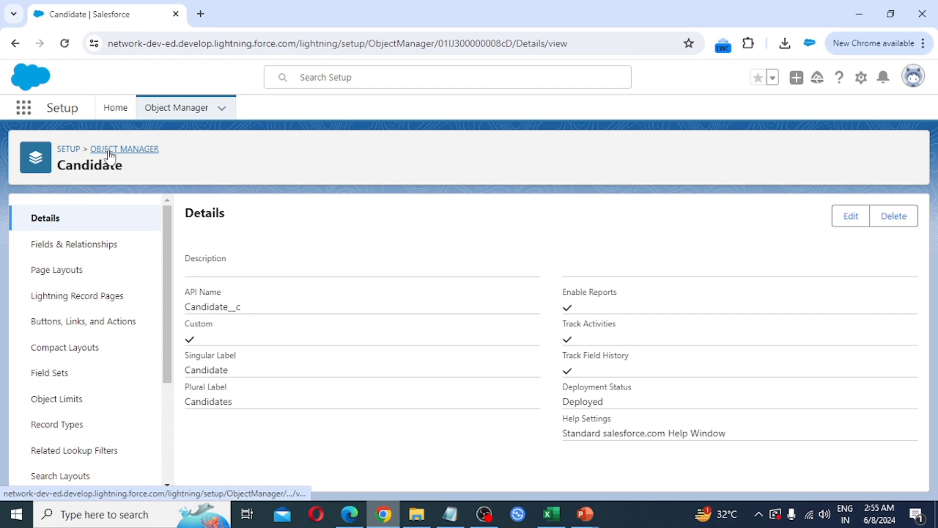
click(75, 276)
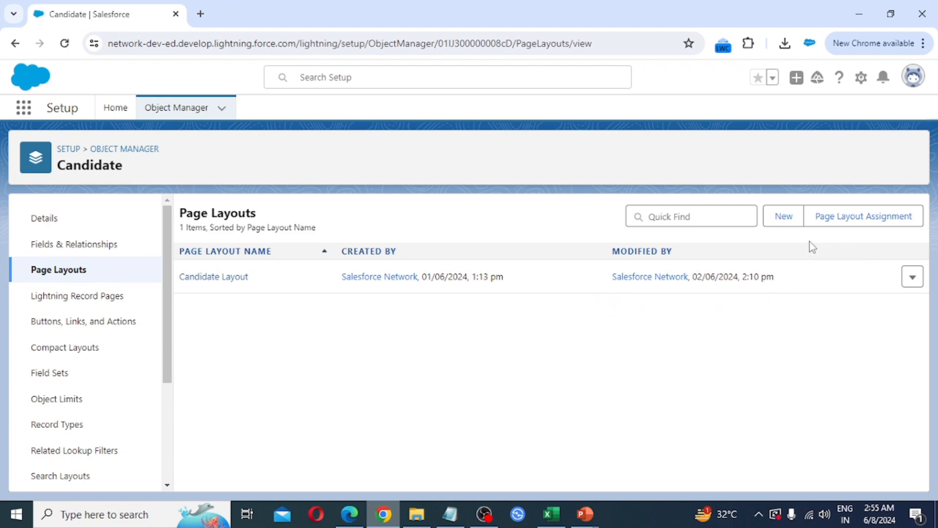
Create a page layout named "Candidate Page Layout New" for the Candidate object, cloned from Candidate Layout
click(784, 220)
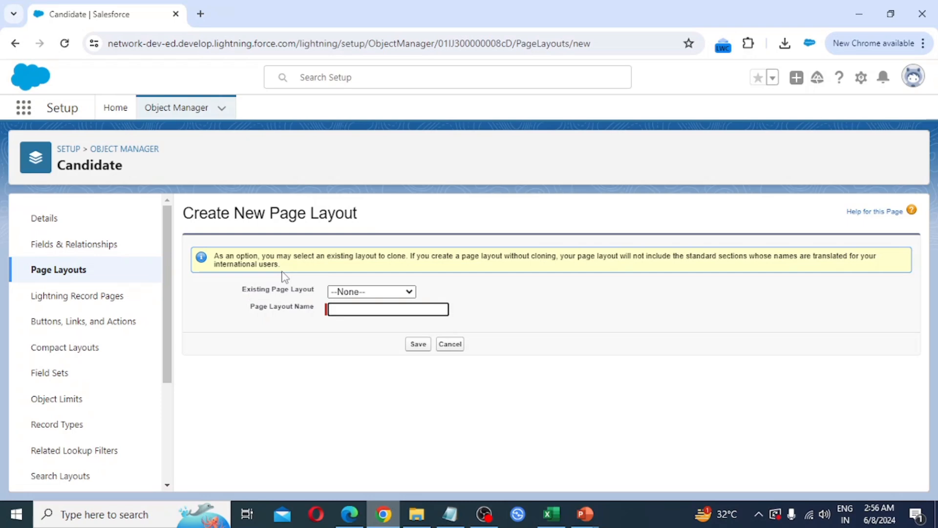
click(361, 292)
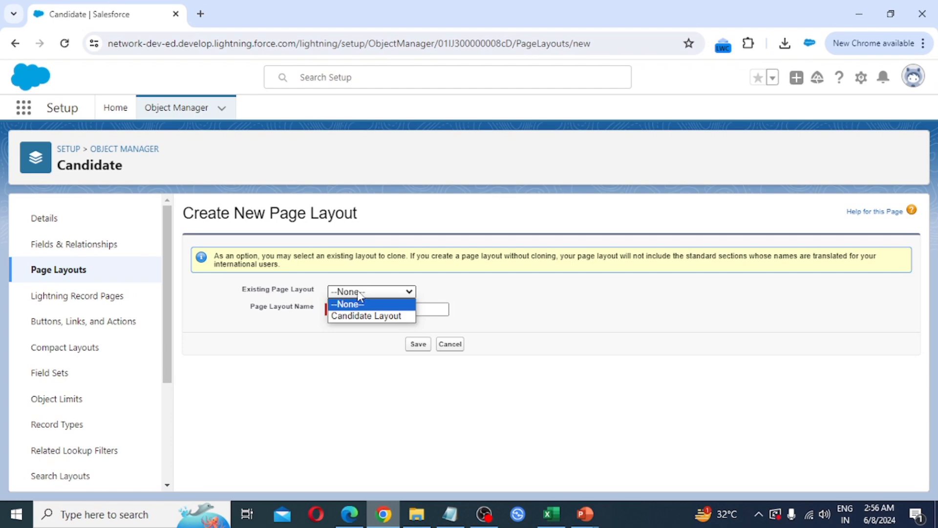
click(376, 318)
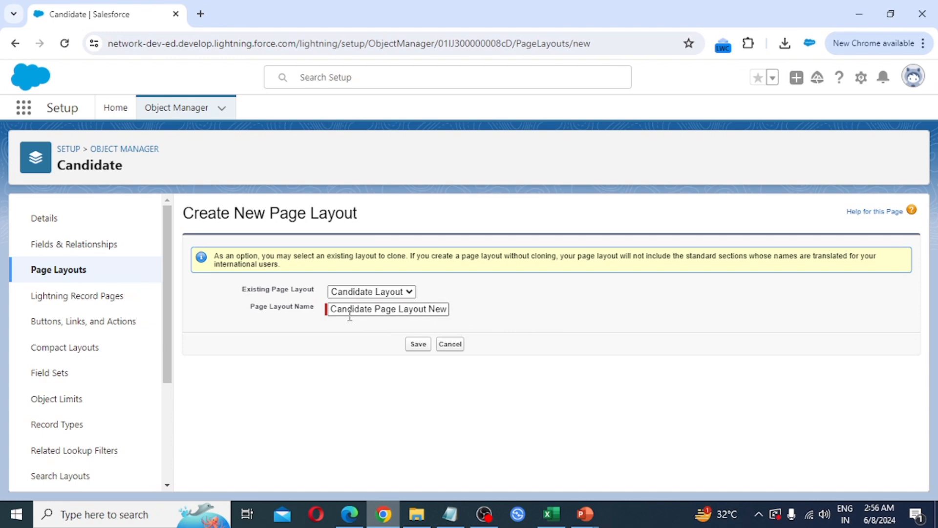
click(419, 346)
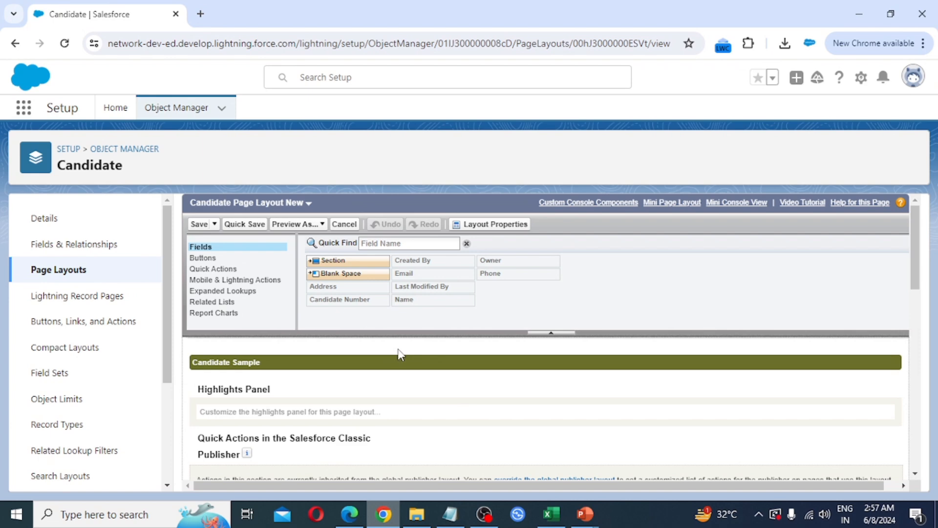
Move the Email and Address fields below Phone in the layout's Information section and save the layout
scroll(397, 345, down, 3)
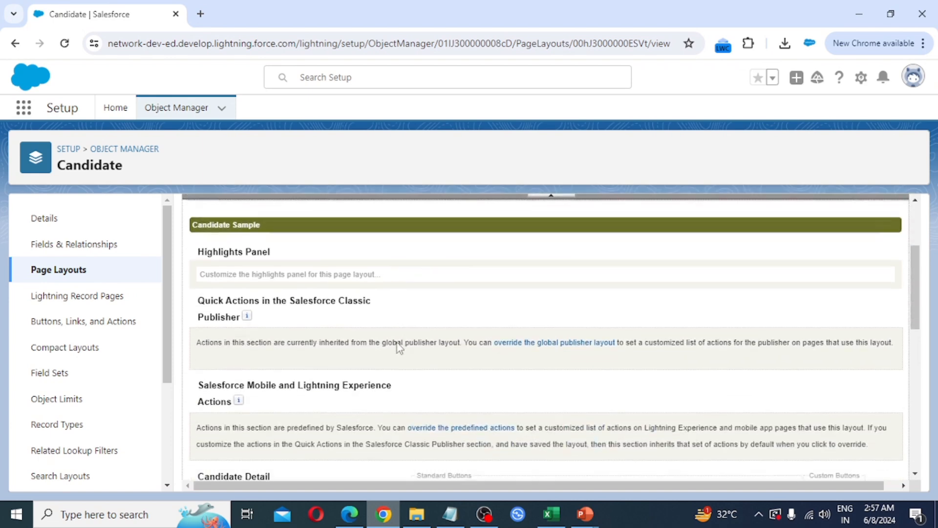
scroll(397, 342, down, 3)
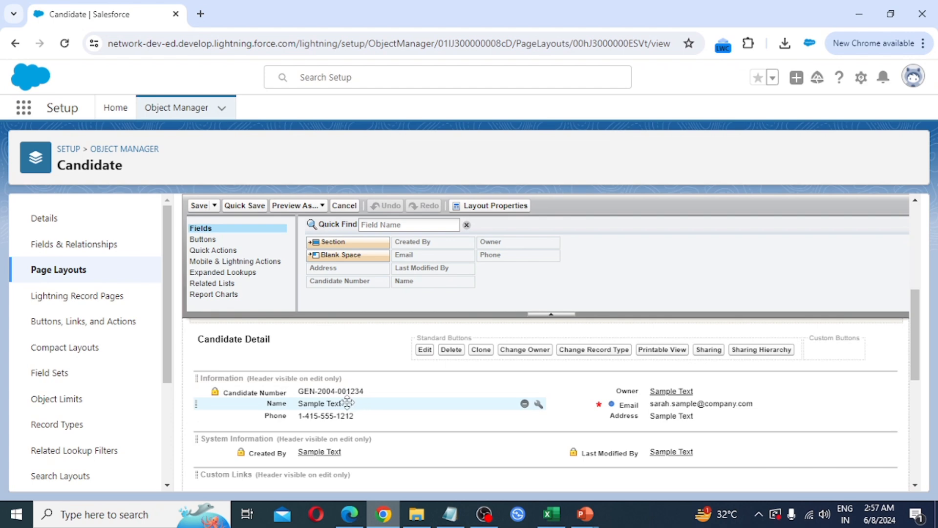
scroll(347, 401, down, 1)
scroll(347, 402, up, 1)
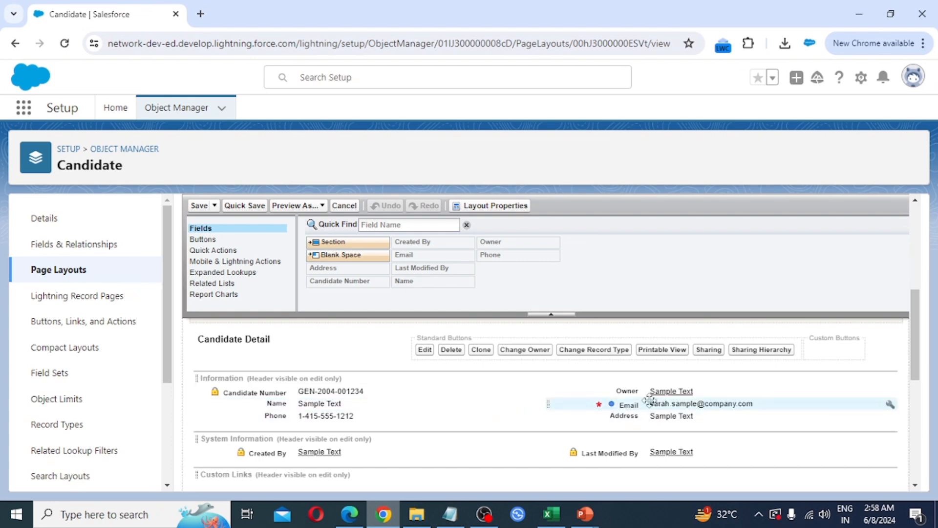
drag(644, 403, 337, 430)
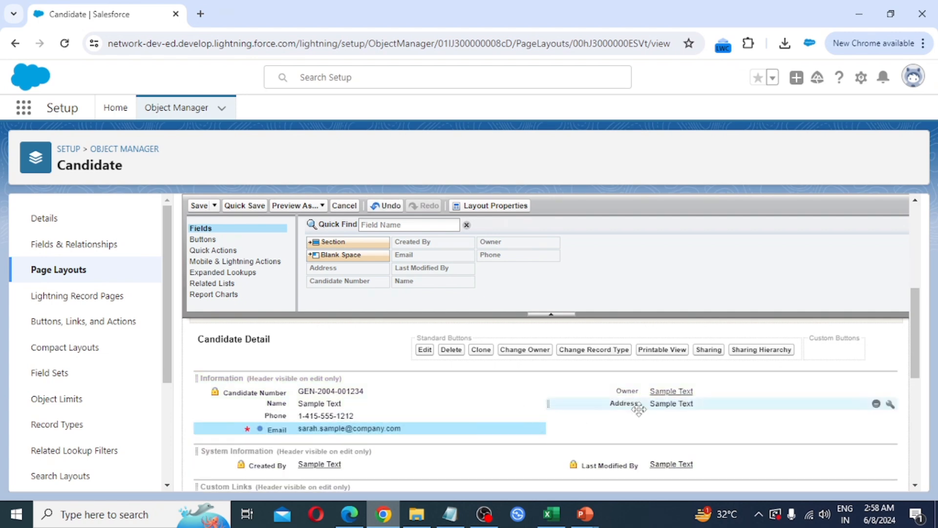
drag(638, 408, 387, 438)
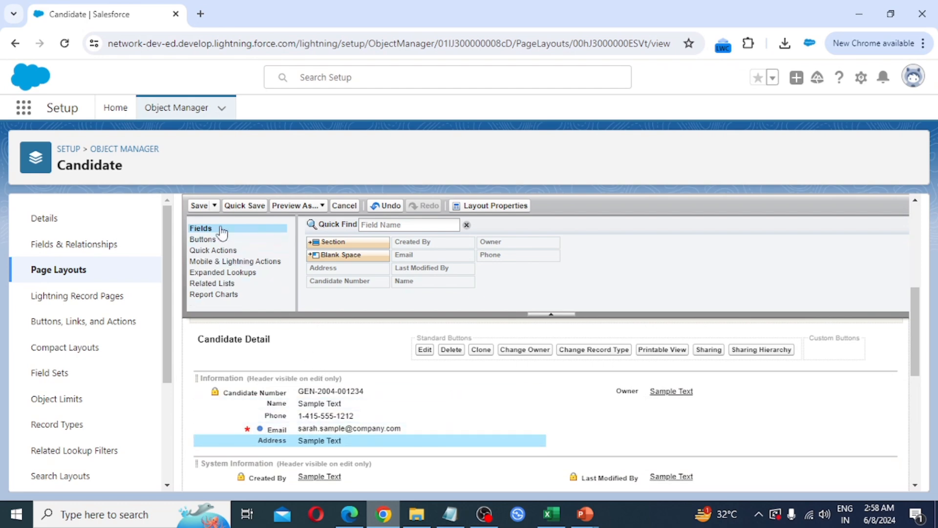
click(199, 206)
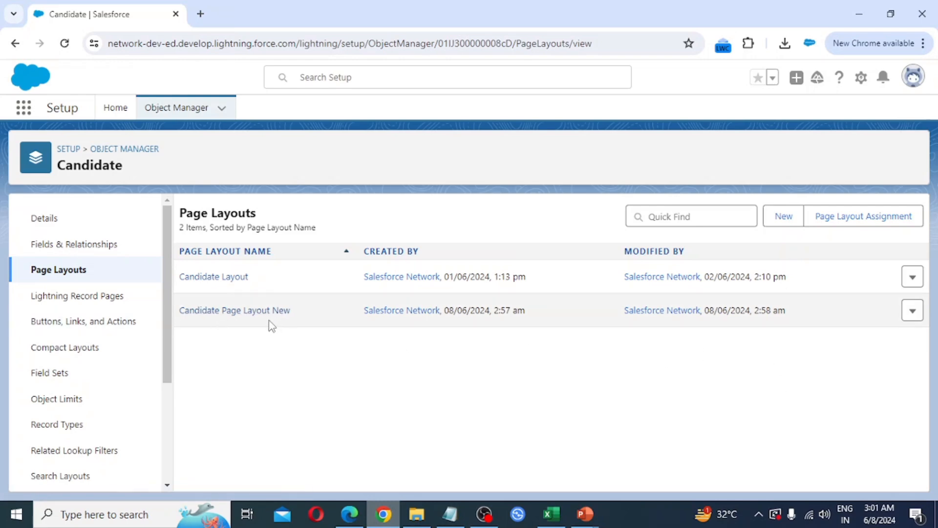
Open the Candidate page layout assignments and review which layout each profile uses
click(865, 222)
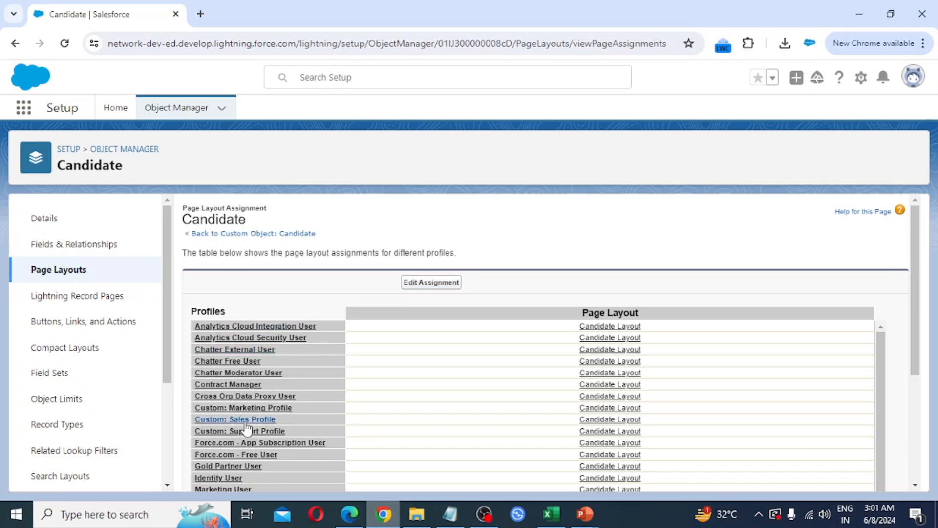
scroll(269, 425, down, 1)
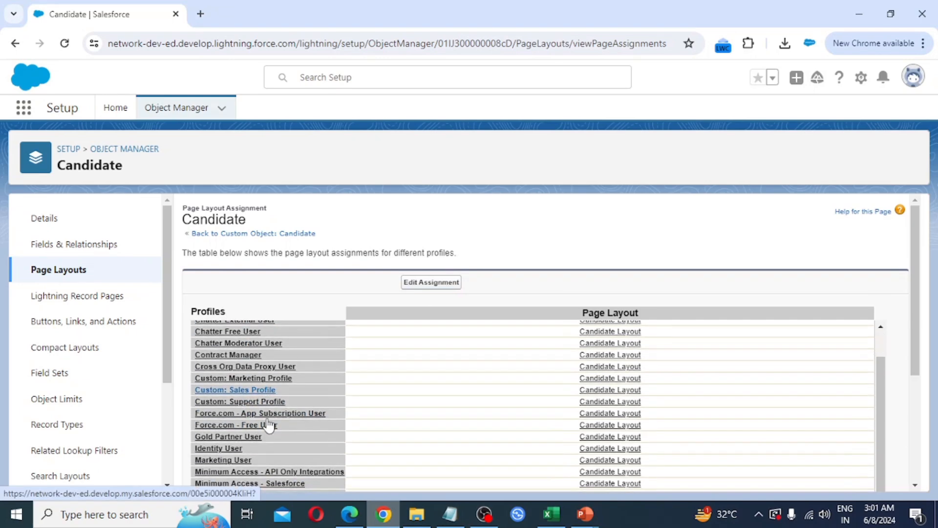
scroll(509, 376, down, 5)
scroll(518, 375, up, 1)
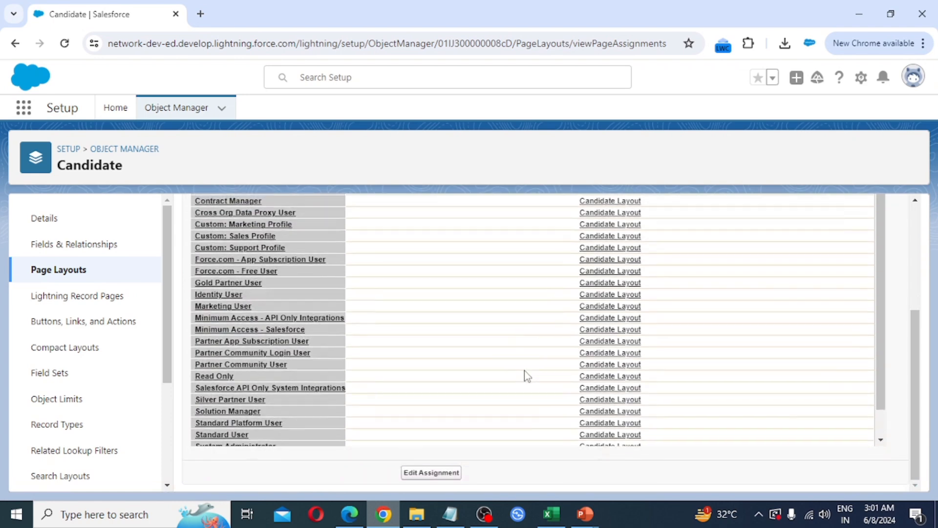
scroll(572, 308, up, 5)
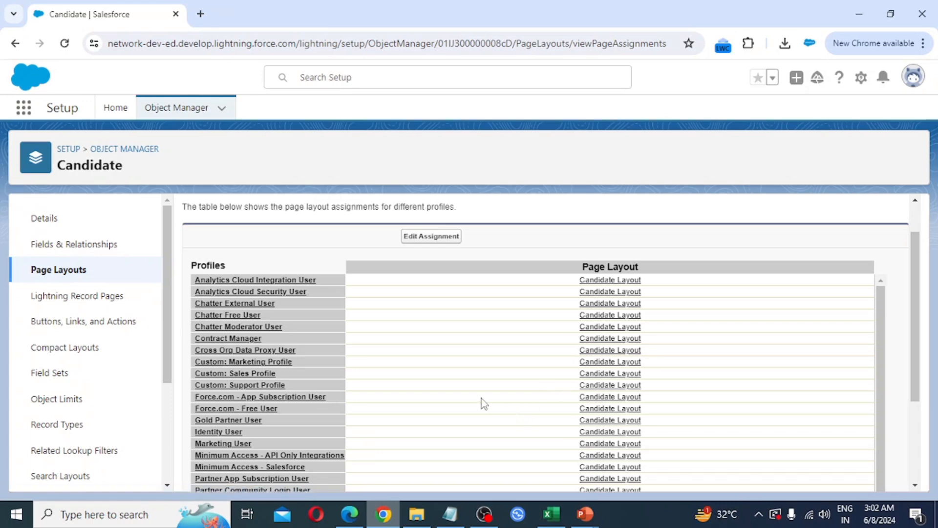
scroll(375, 383, down, 5)
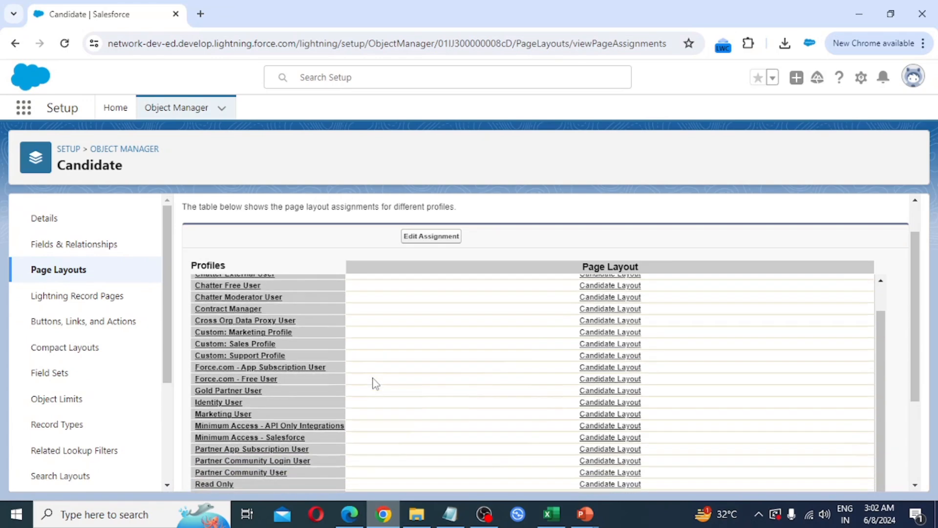
scroll(418, 240, up, 2)
scroll(420, 254, up, 3)
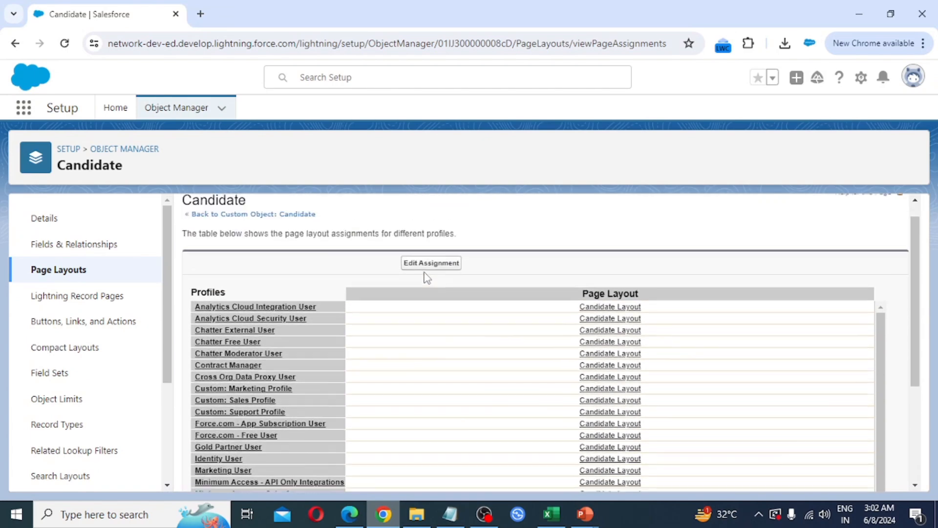
Assign Candidate Page Layout New to the System Administrator New profile, save the assignment, and check that profile's row
click(431, 282)
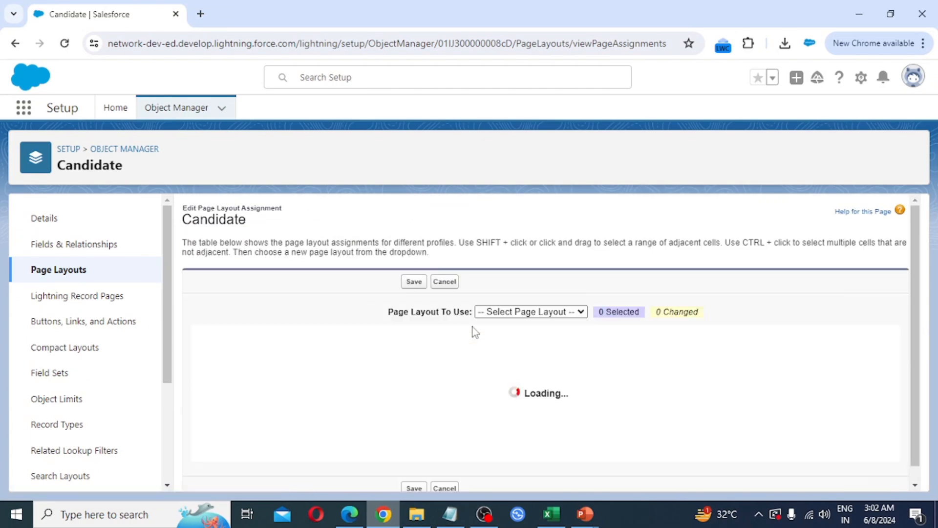
scroll(386, 367, down, 2)
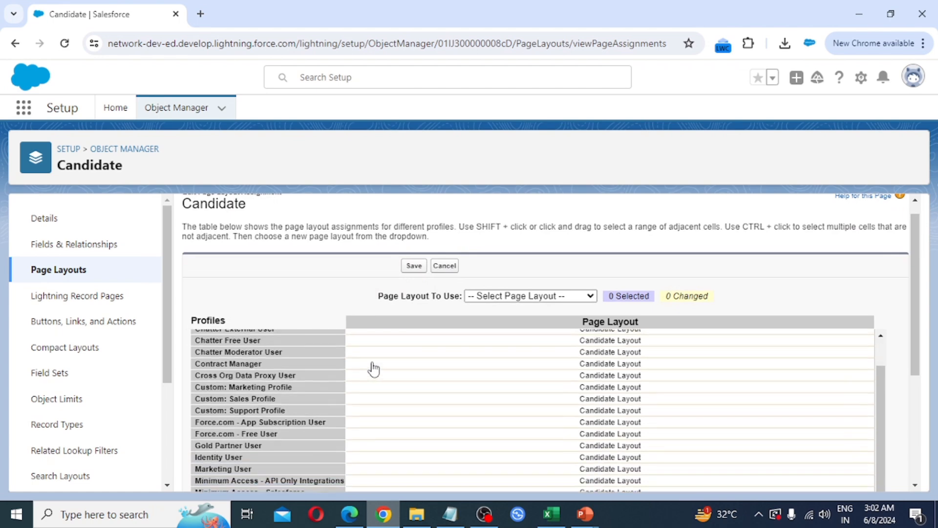
scroll(733, 380, down, 5)
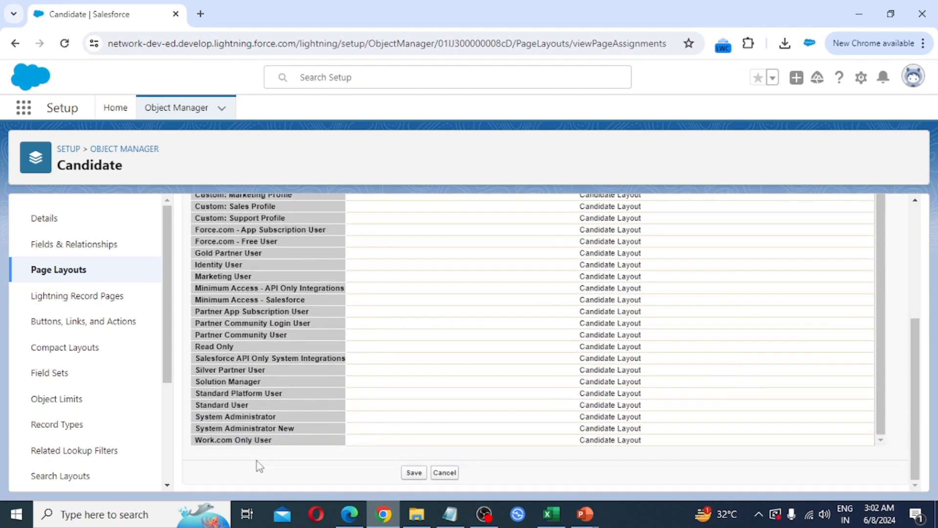
click(247, 432)
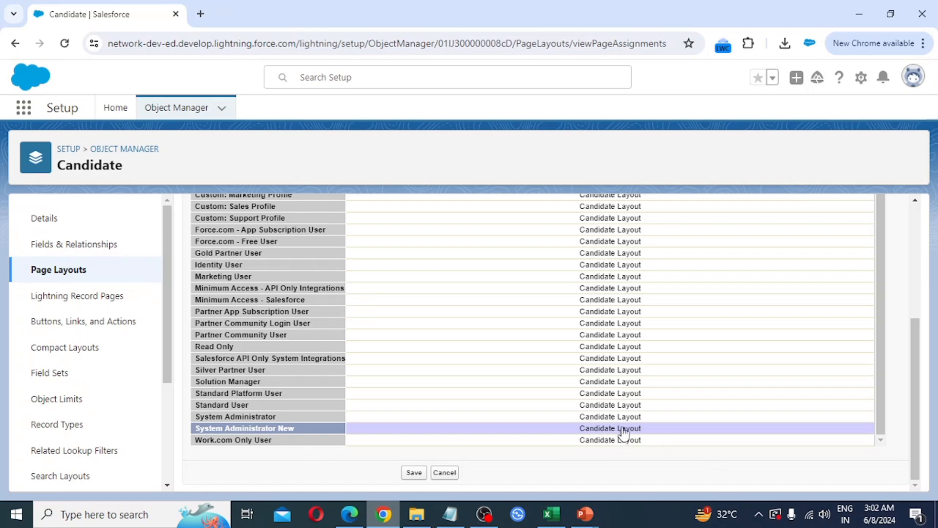
scroll(623, 432, up, 5)
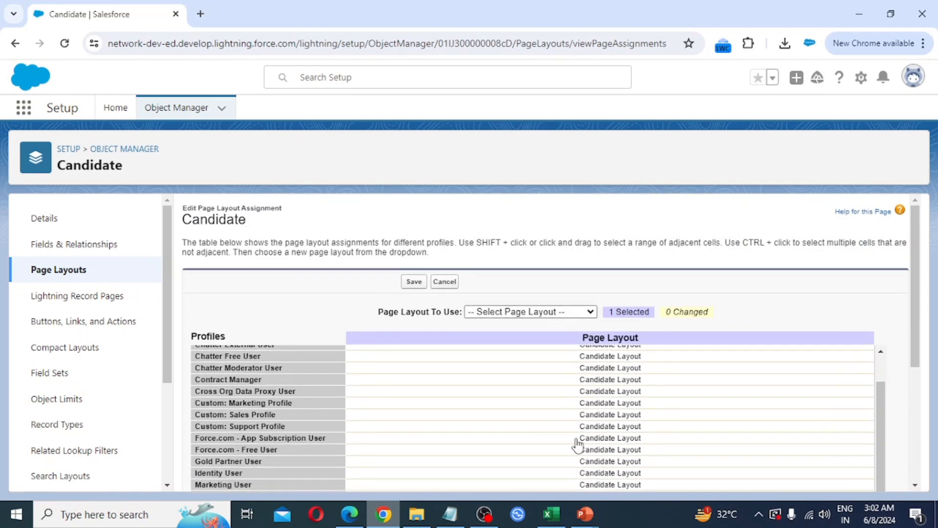
click(533, 312)
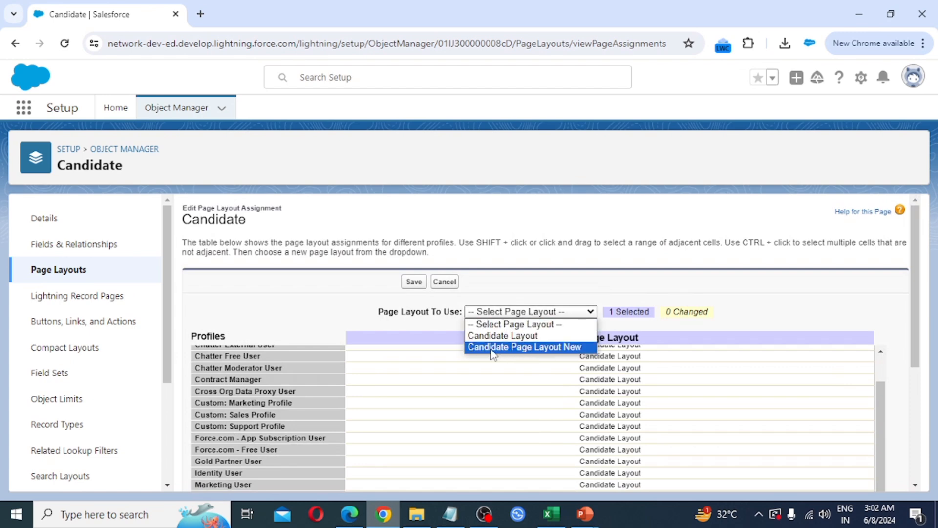
click(543, 351)
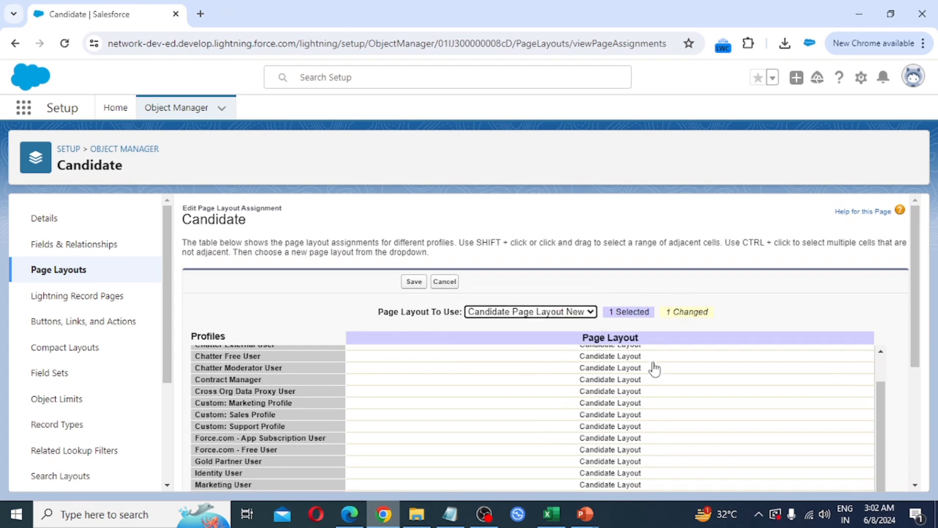
scroll(653, 368, down, 4)
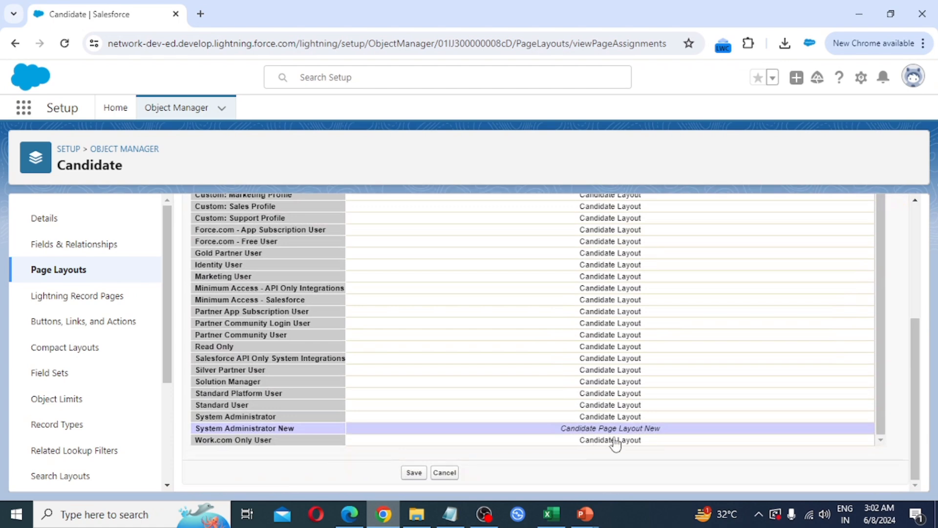
scroll(581, 420, up, 5)
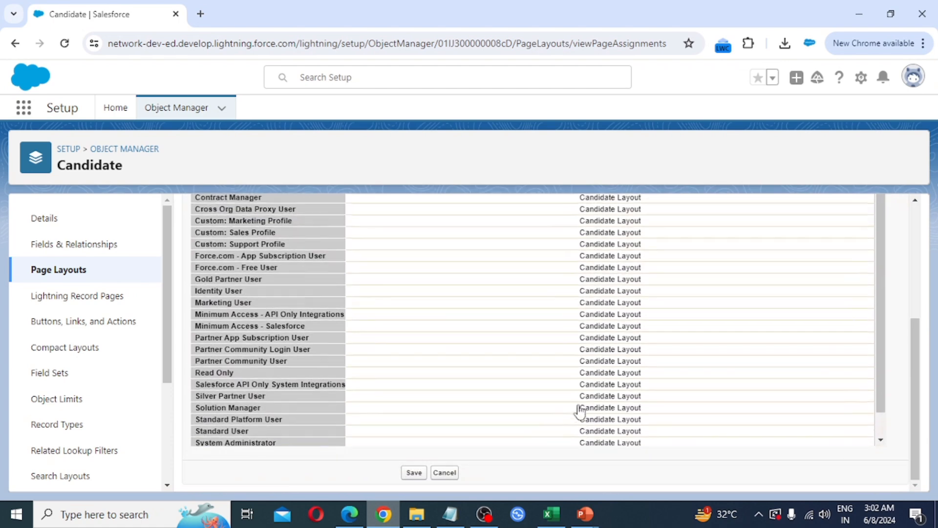
click(413, 283)
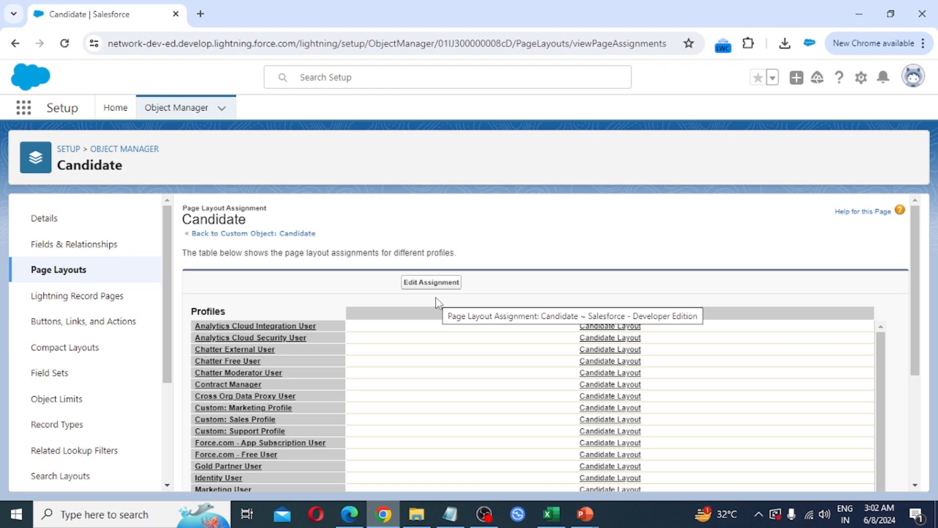
scroll(491, 378, down, 5)
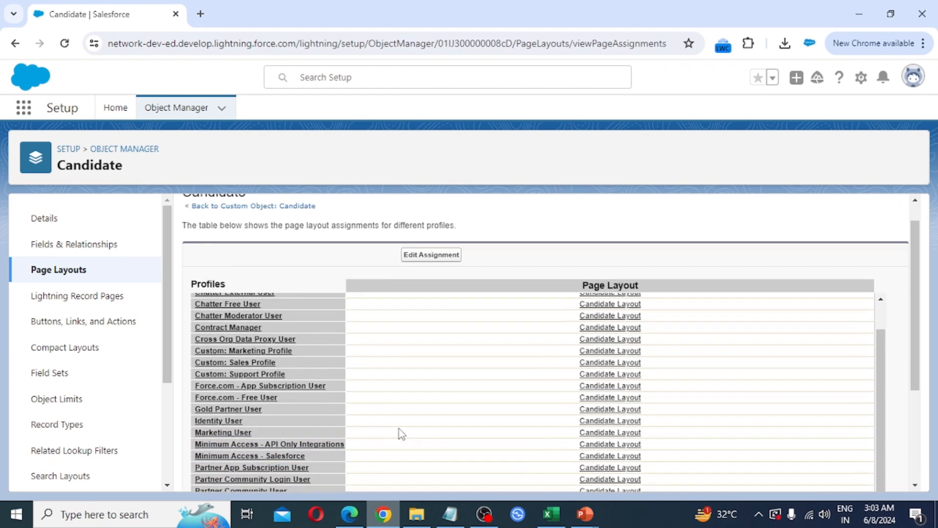
scroll(259, 479, down, 1)
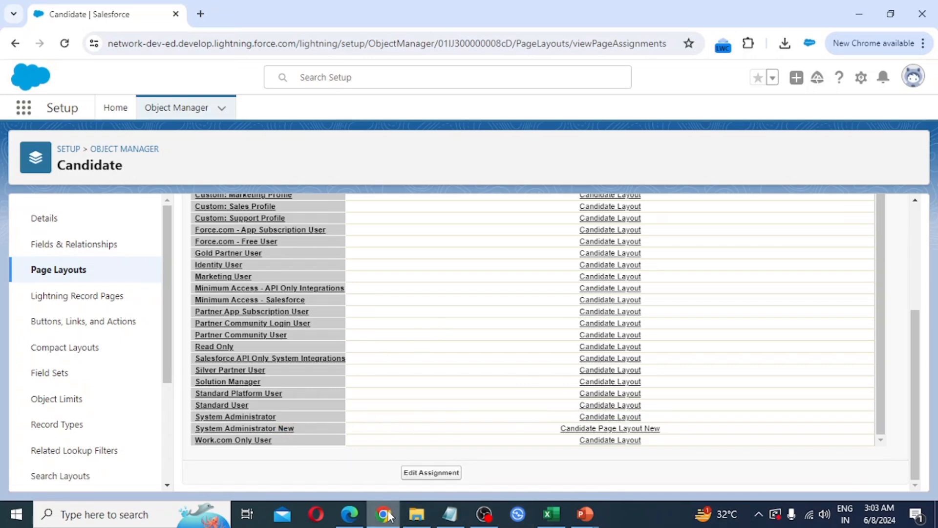
Switch to the EMS app and open the recently viewed candidate record to examine its field arrangement under the current account
click(23, 109)
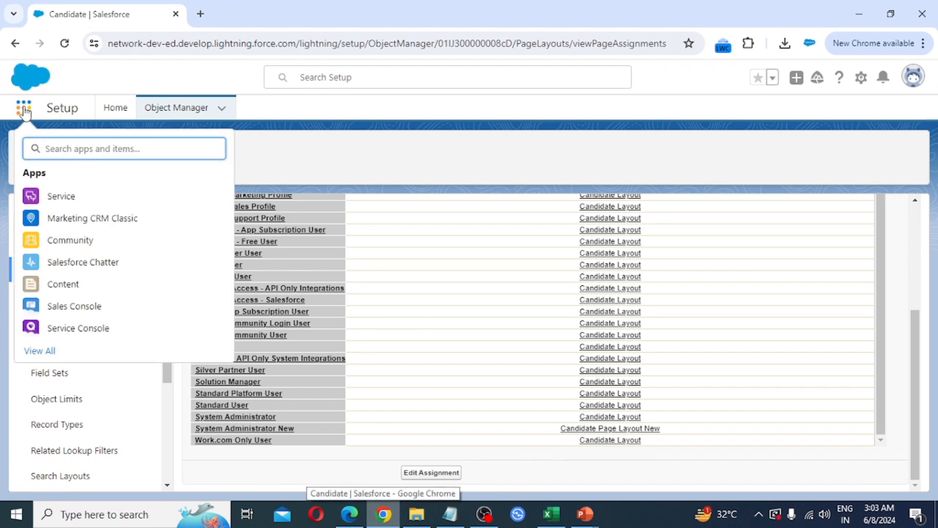
text(e)
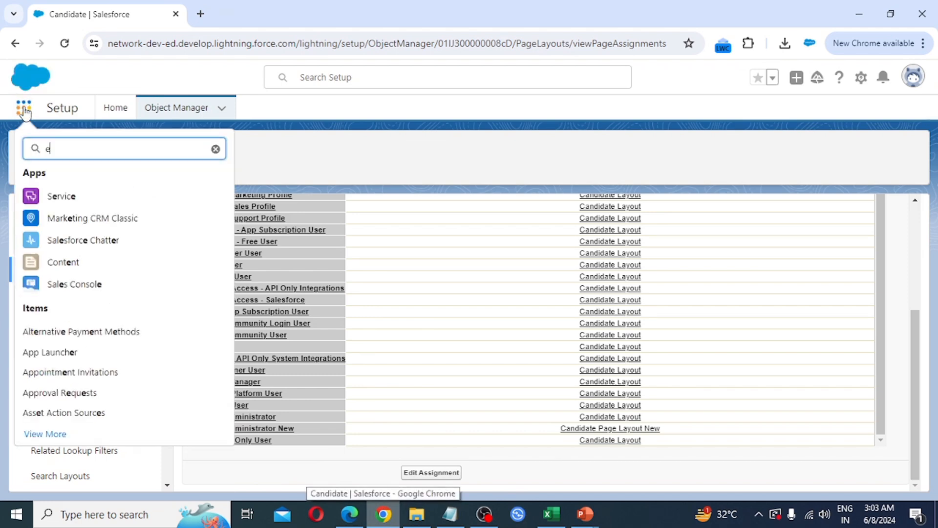
text(ms)
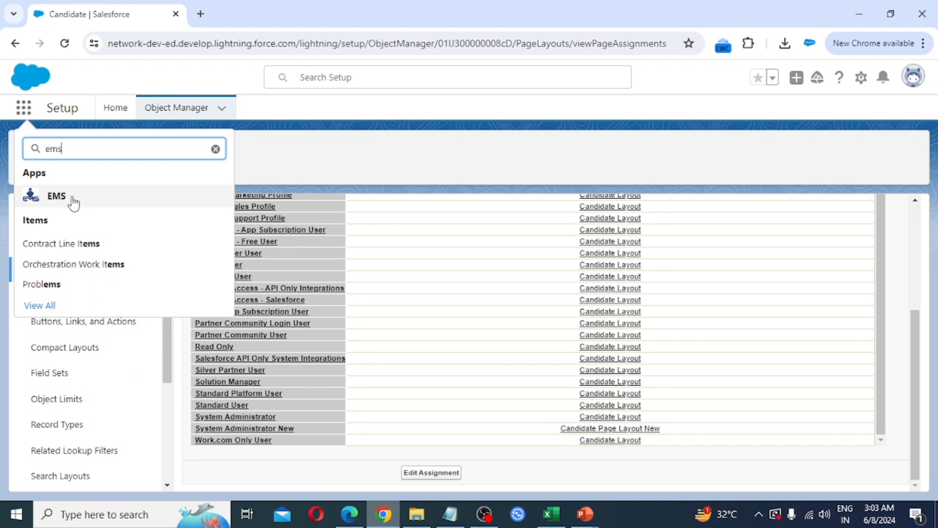
click(95, 209)
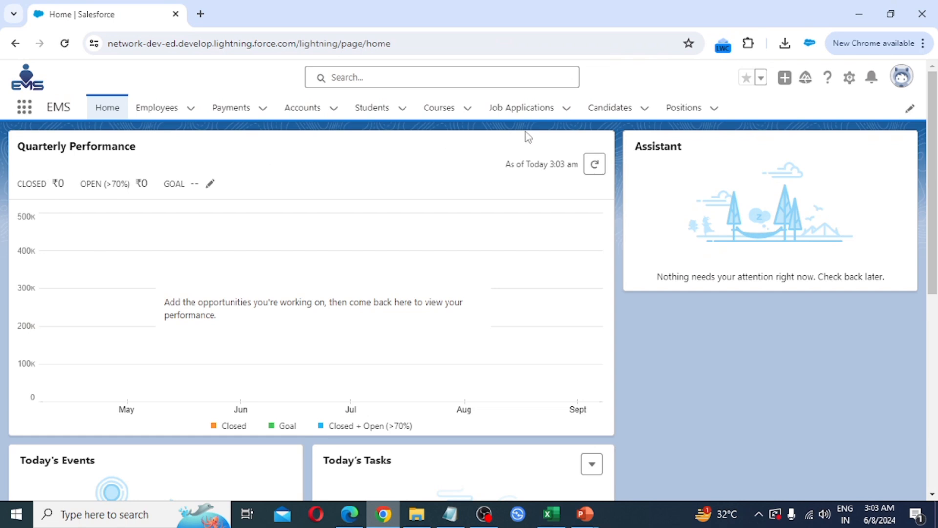
click(614, 109)
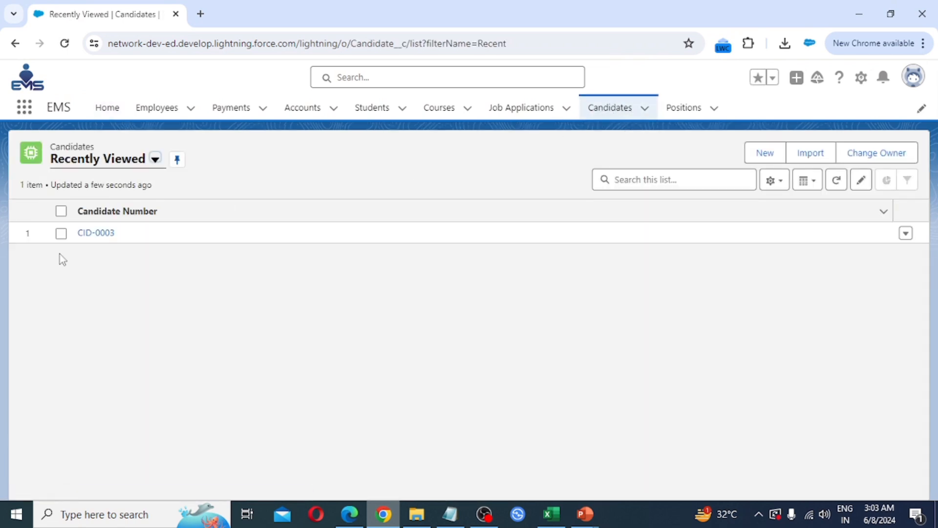
click(107, 236)
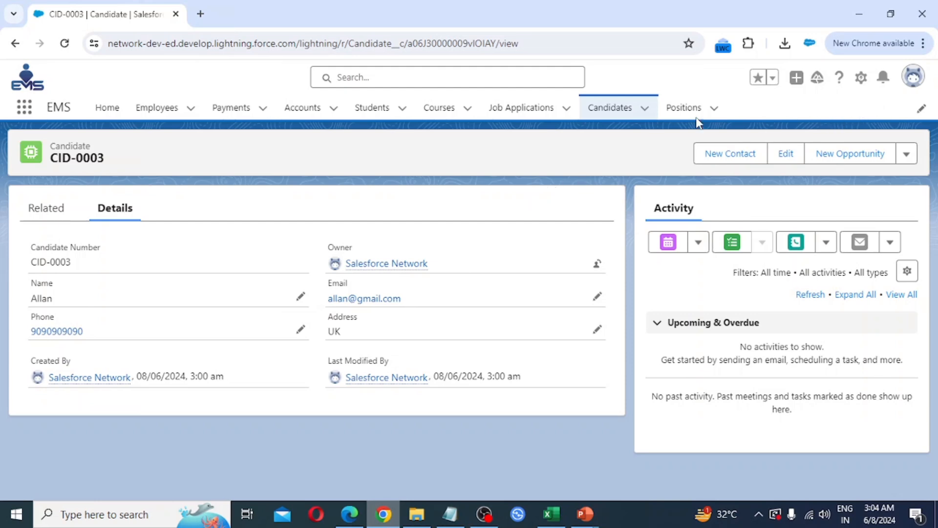
Open the Users list in Setup and look up which user has the System Administrator New profile
click(861, 78)
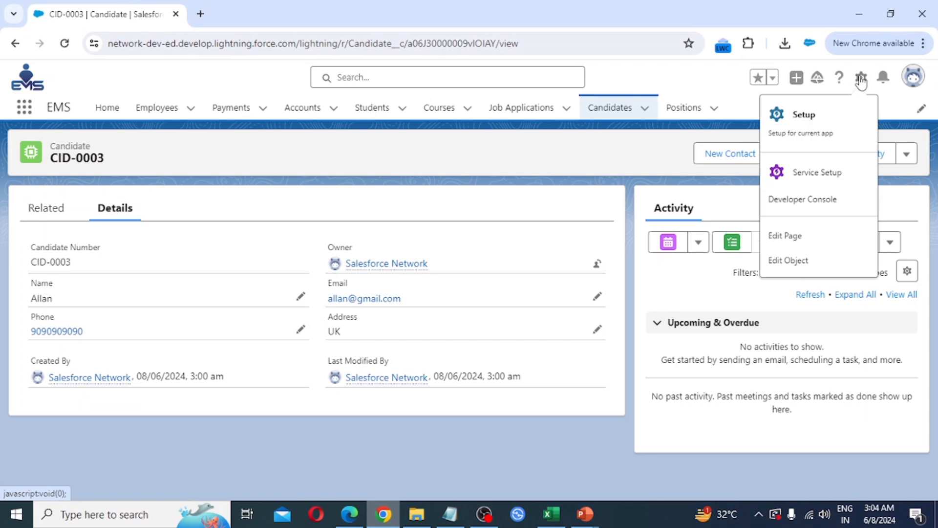
click(818, 136)
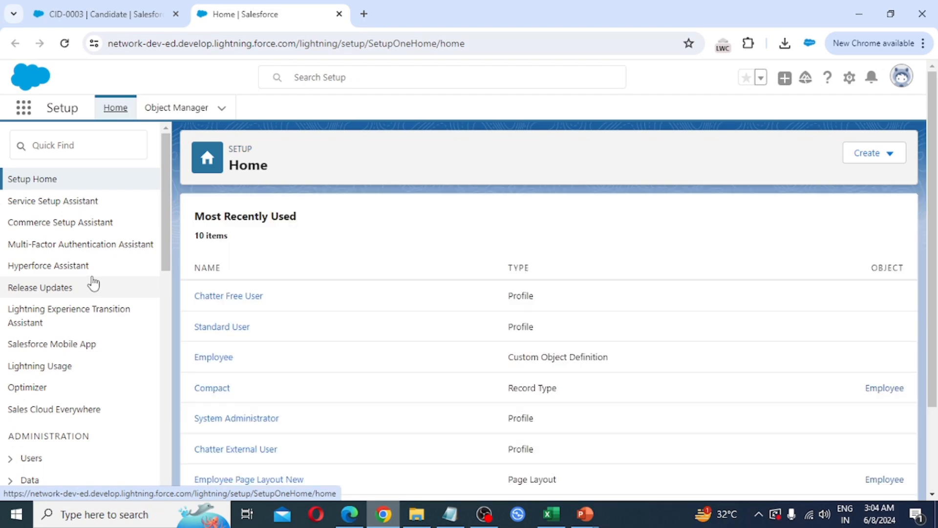
scroll(92, 293, down, 4)
click(9, 259)
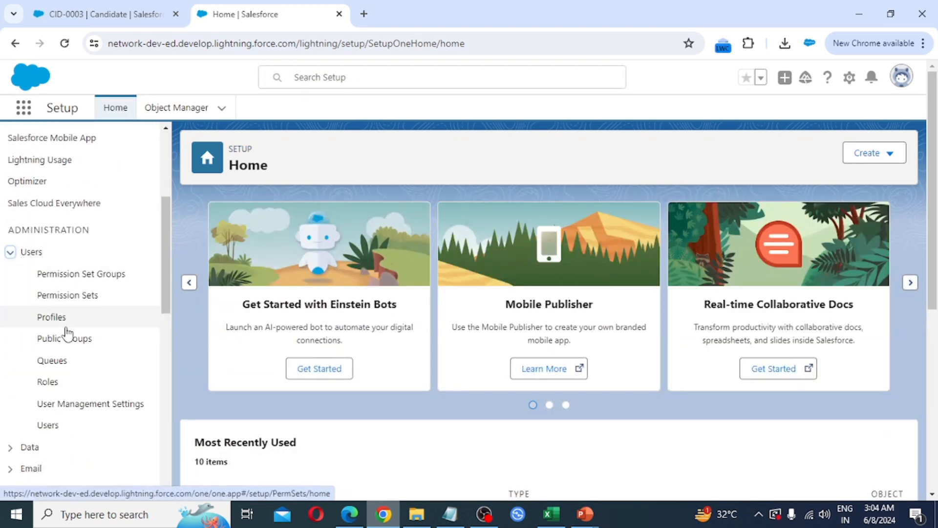
click(48, 424)
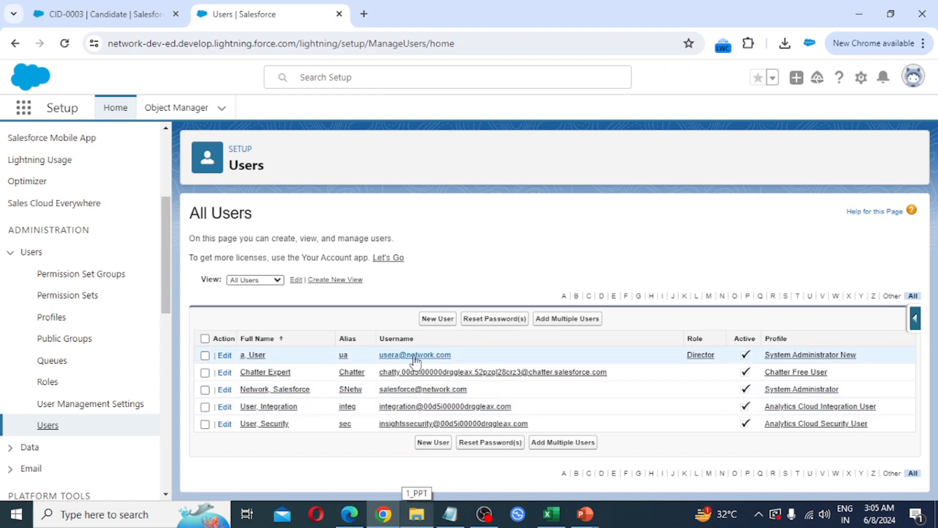
Switch to Microsoft Edge, log in to Salesforce with the filled-in credentials, dismiss the password-saving offer, and check the logged-in user's profile details
click(352, 519)
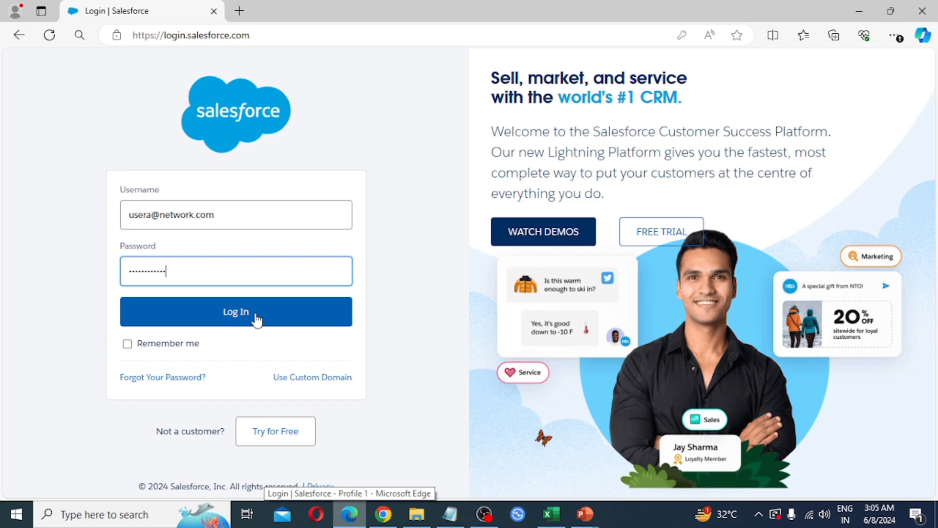
click(272, 315)
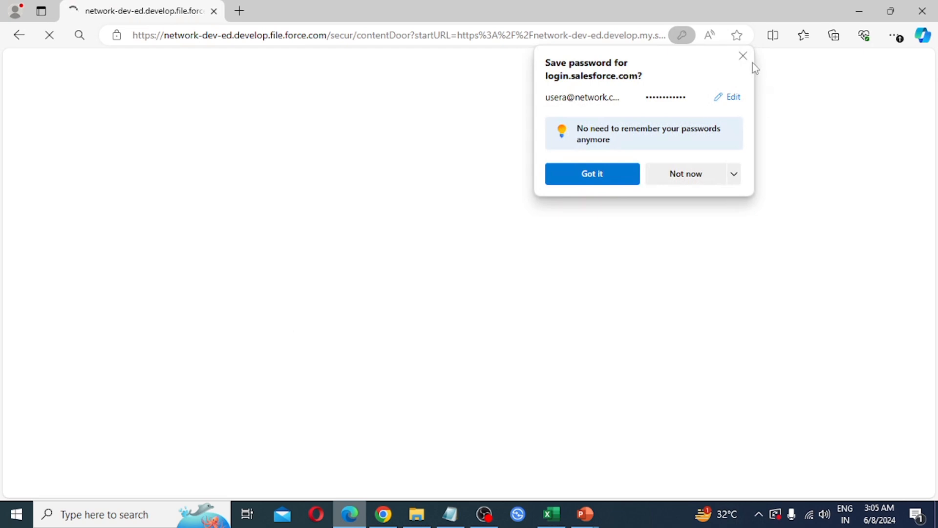
click(743, 57)
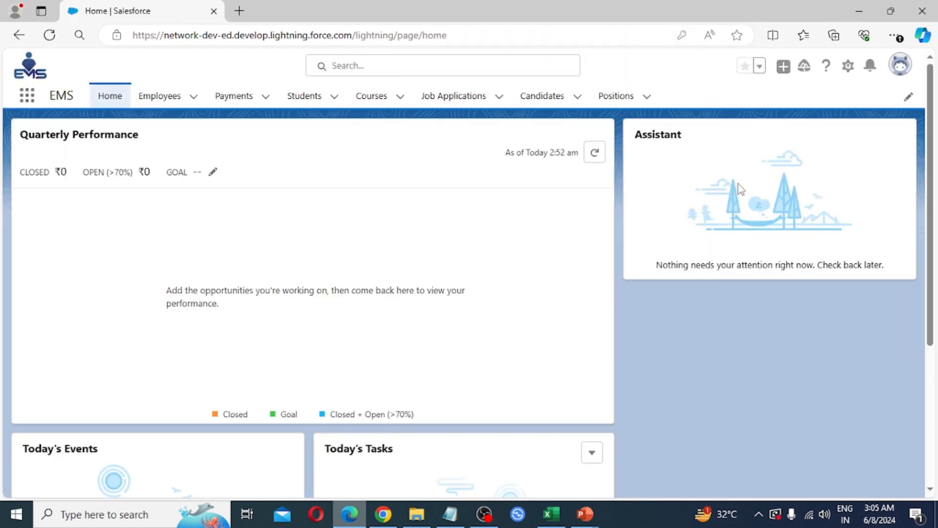
click(899, 70)
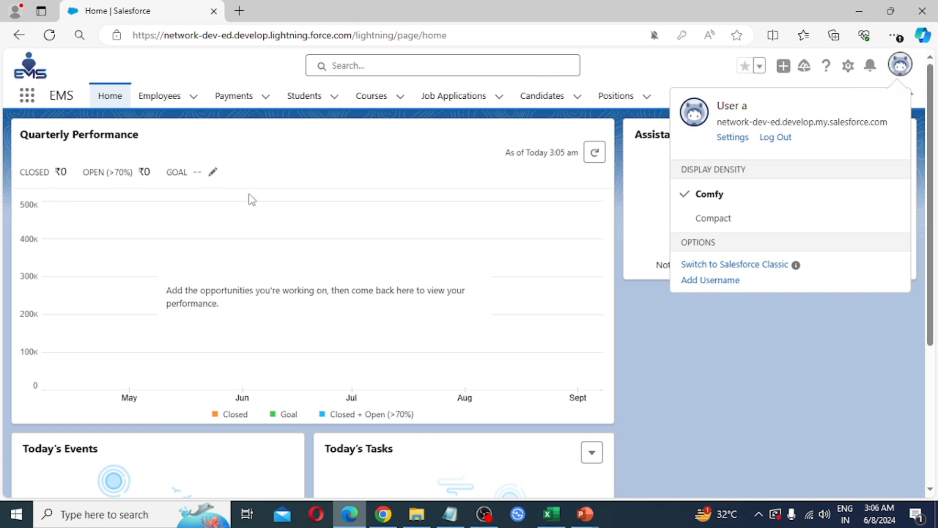
Show the All list view of Candidates and open the listed candidate record
click(537, 97)
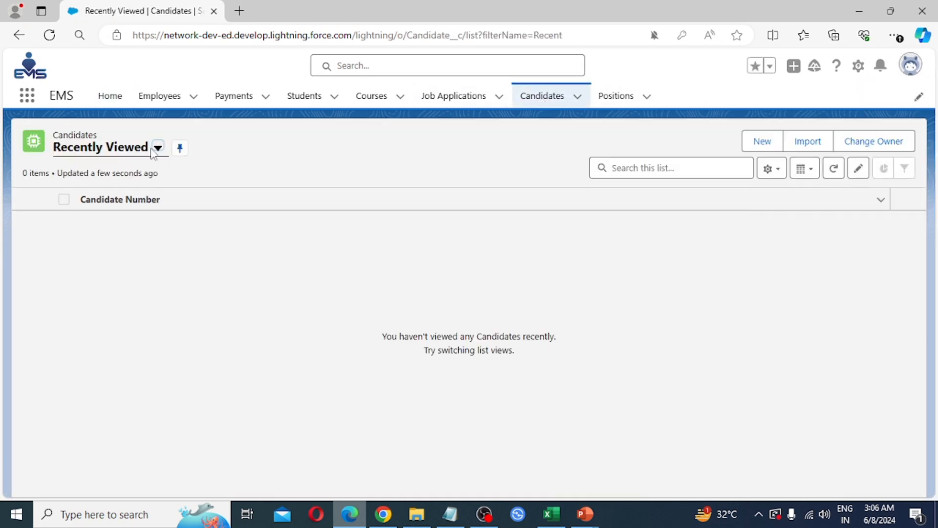
click(158, 148)
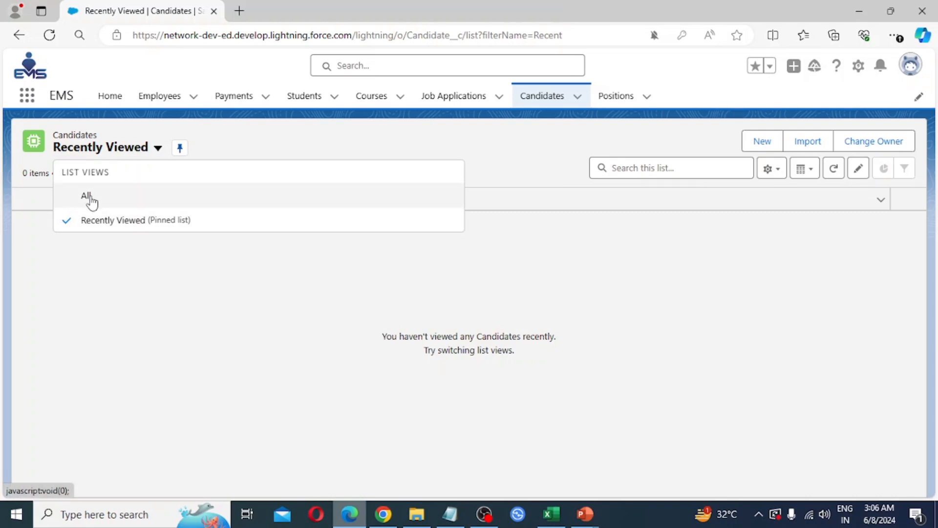
click(86, 196)
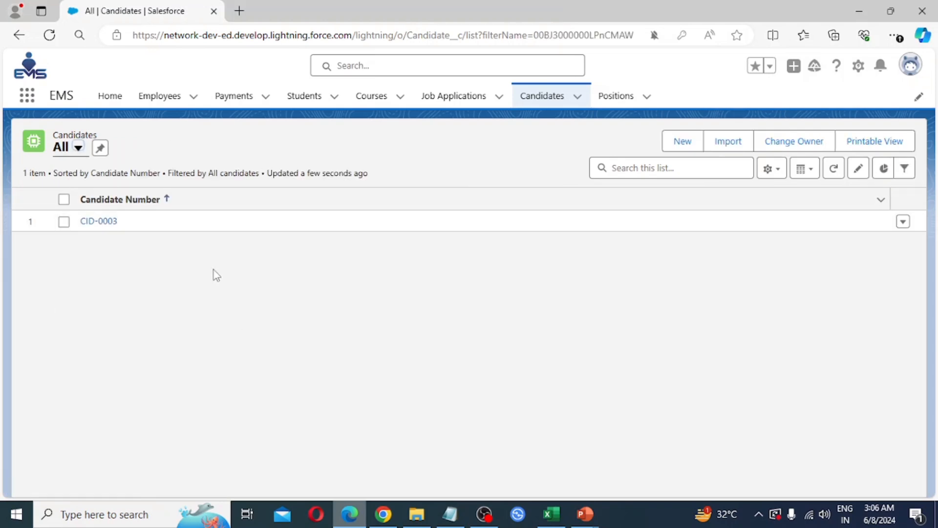
click(99, 226)
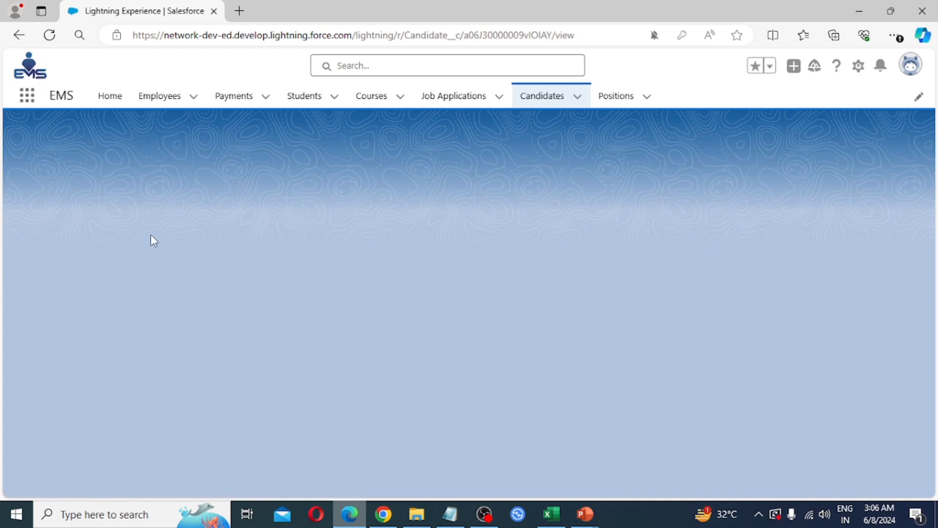